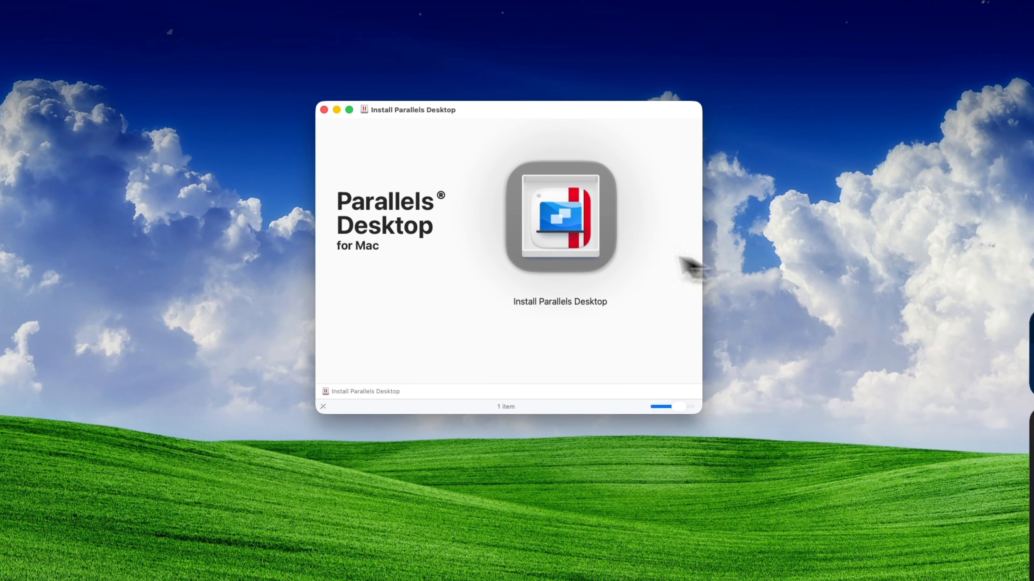
Launch Install Parallels Desktop from the disk image, allow it to open, and proceed through the installer.
double_click(582, 232)
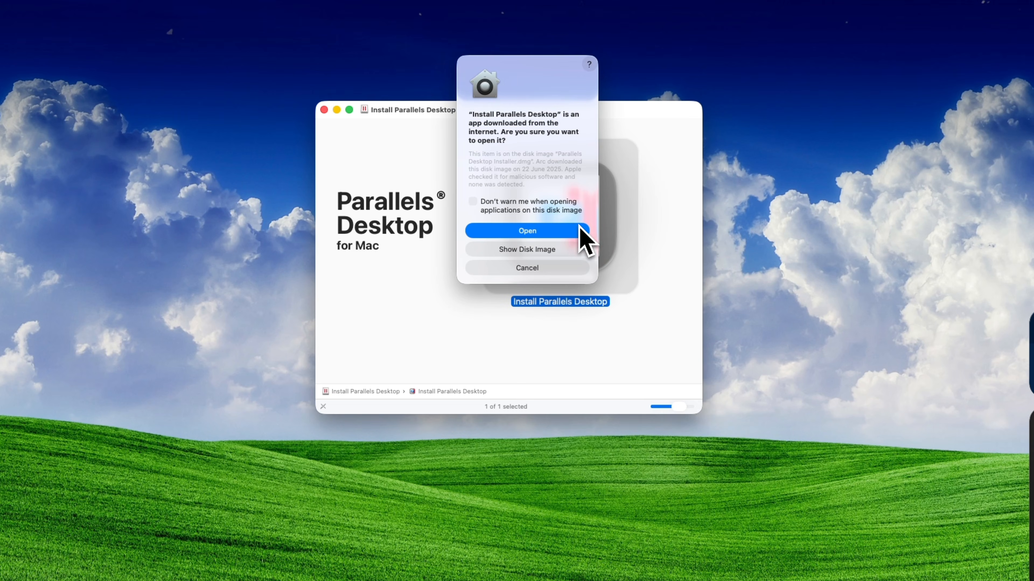
click(549, 233)
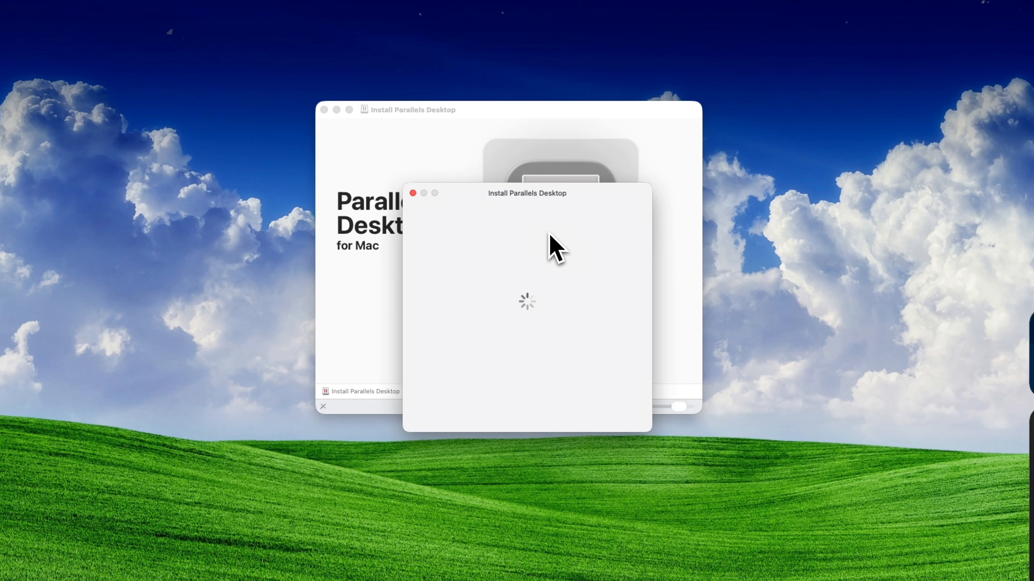
click(612, 417)
click(613, 418)
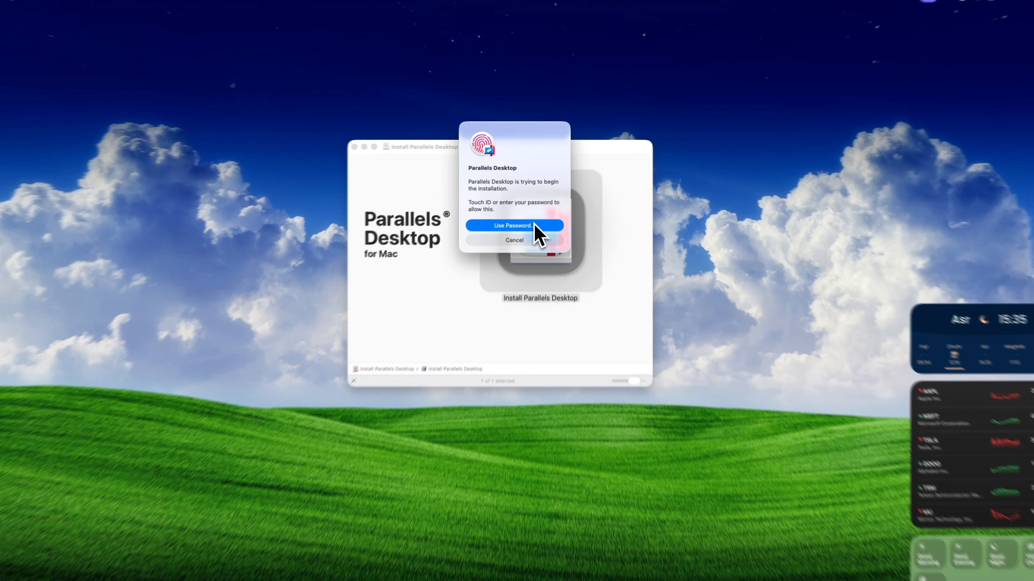
Authorize the Parallels Desktop installation by entering the administrator account password.
click(536, 221)
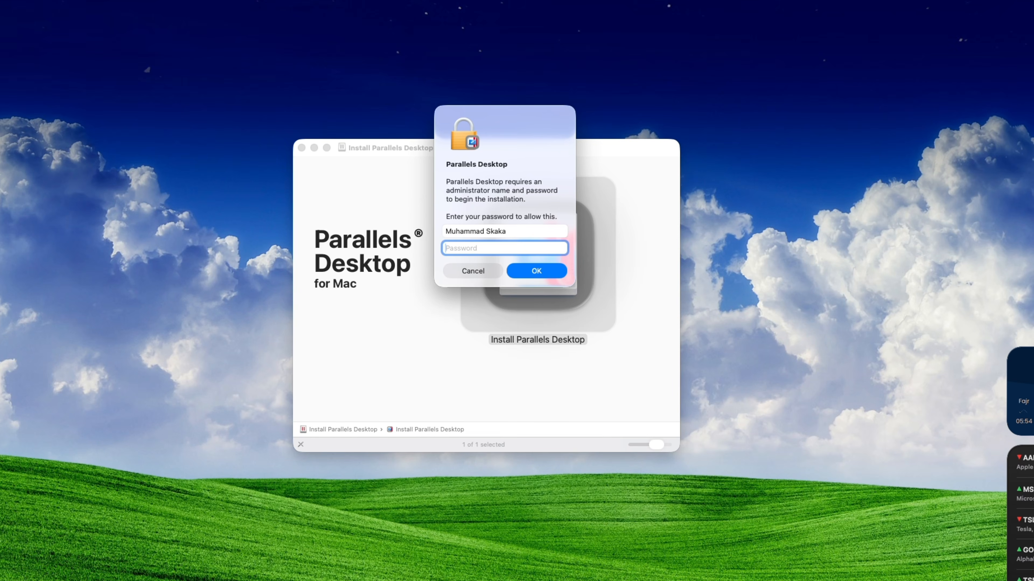
text(••••••••)
key(Return)
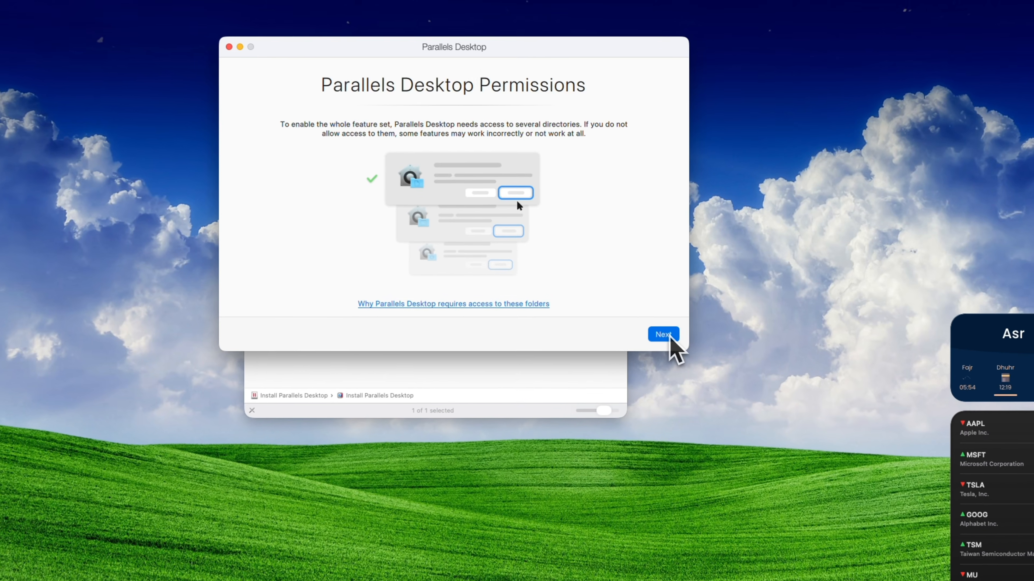
Grant Parallels Desktop access to the Desktop, Documents and Downloads folders and finish the permissions setup.
click(677, 313)
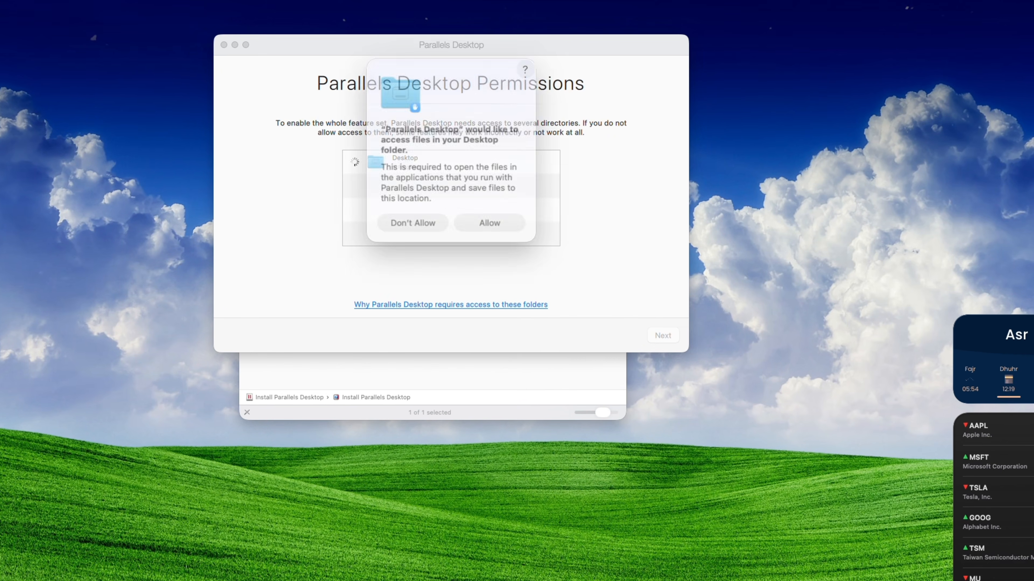
click(489, 223)
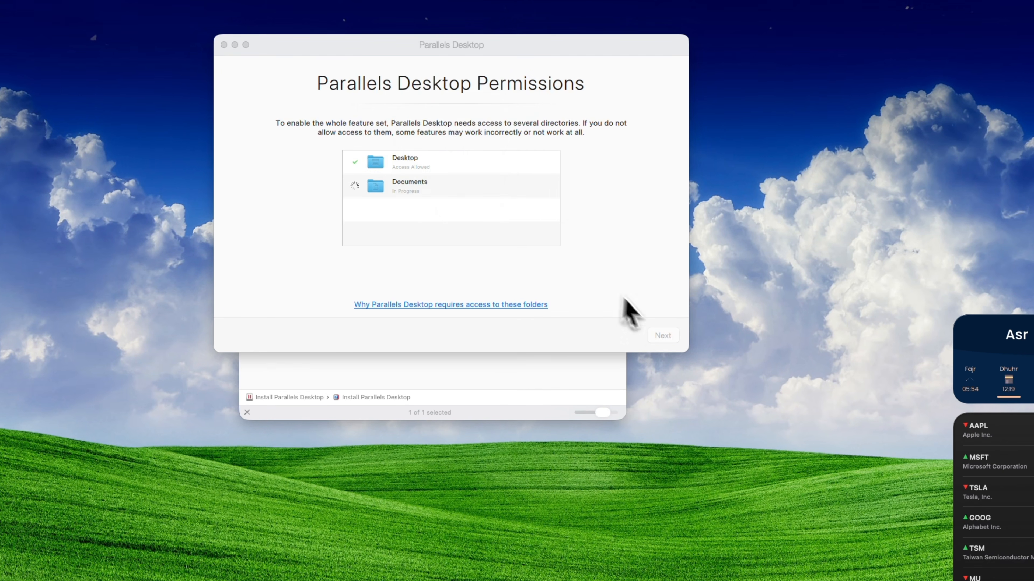
click(491, 217)
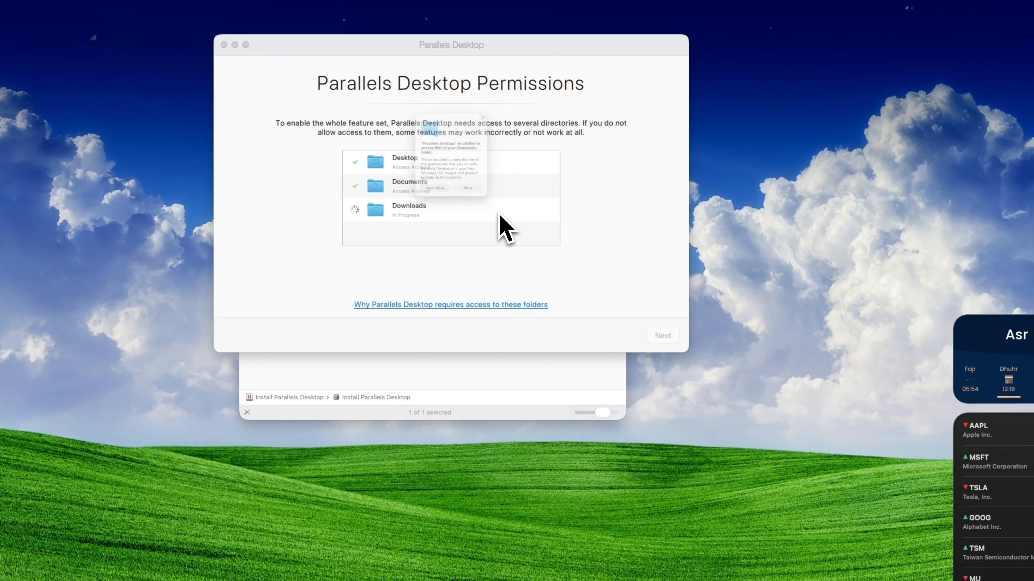
click(498, 223)
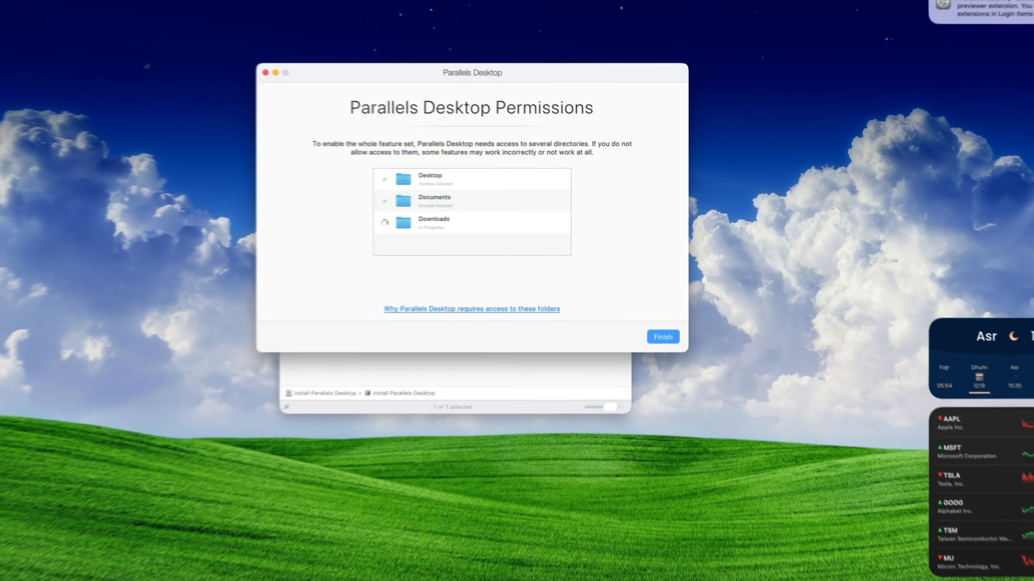
click(672, 310)
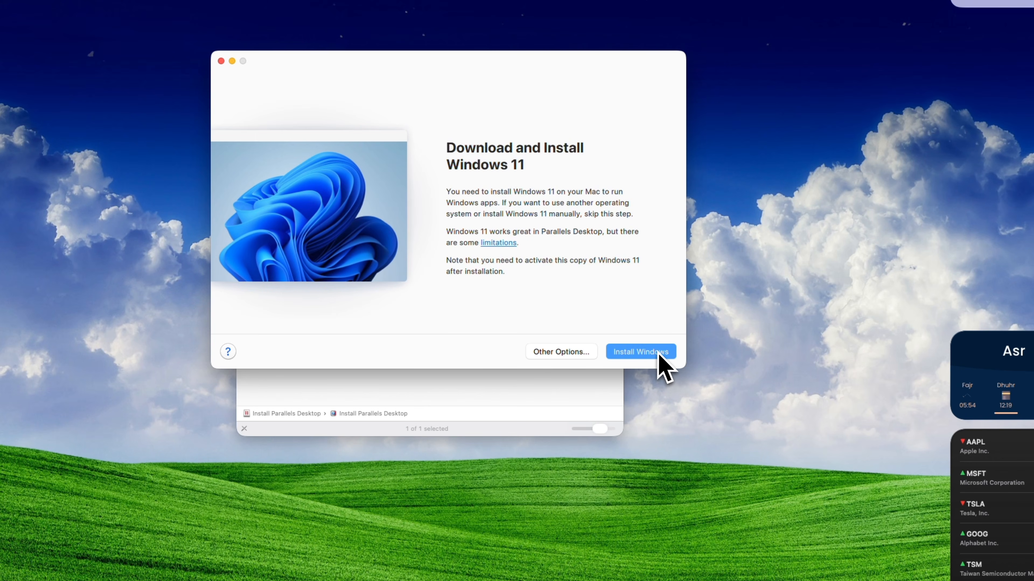
Start installing Windows 11, allowing iCloud Drive and local network access, and open the licence key entry from the trial window.
click(658, 353)
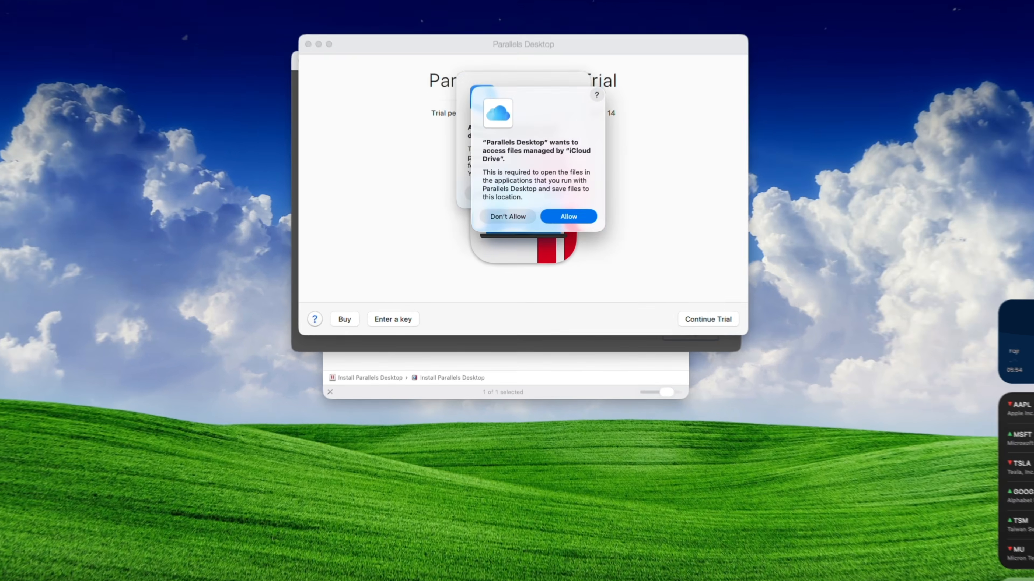
click(553, 229)
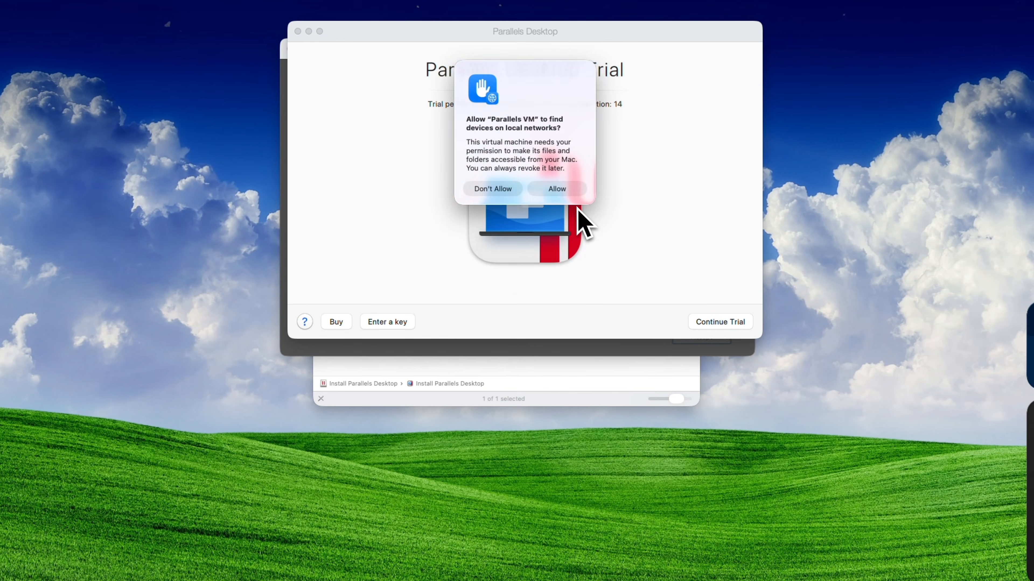
click(593, 254)
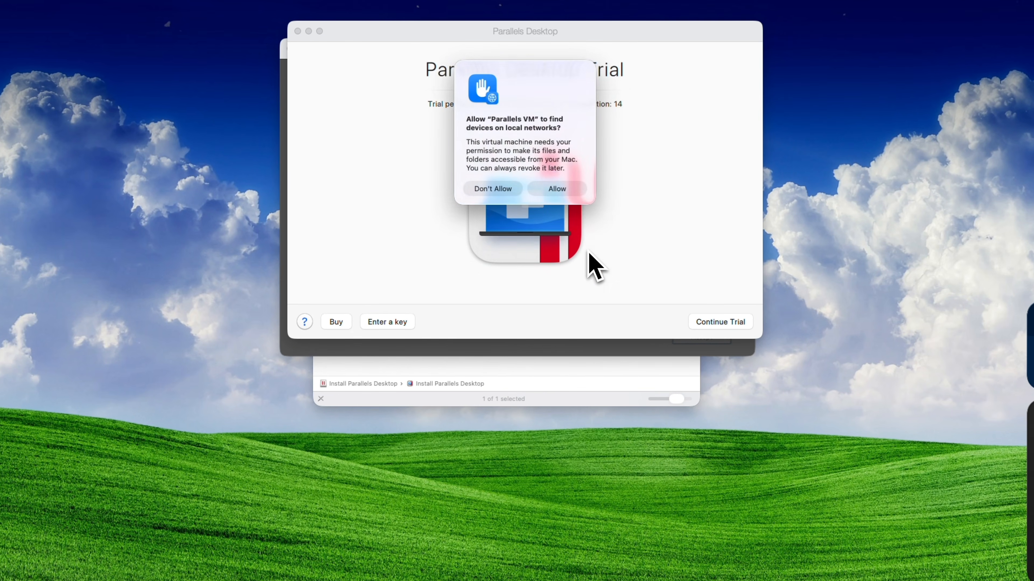
click(557, 189)
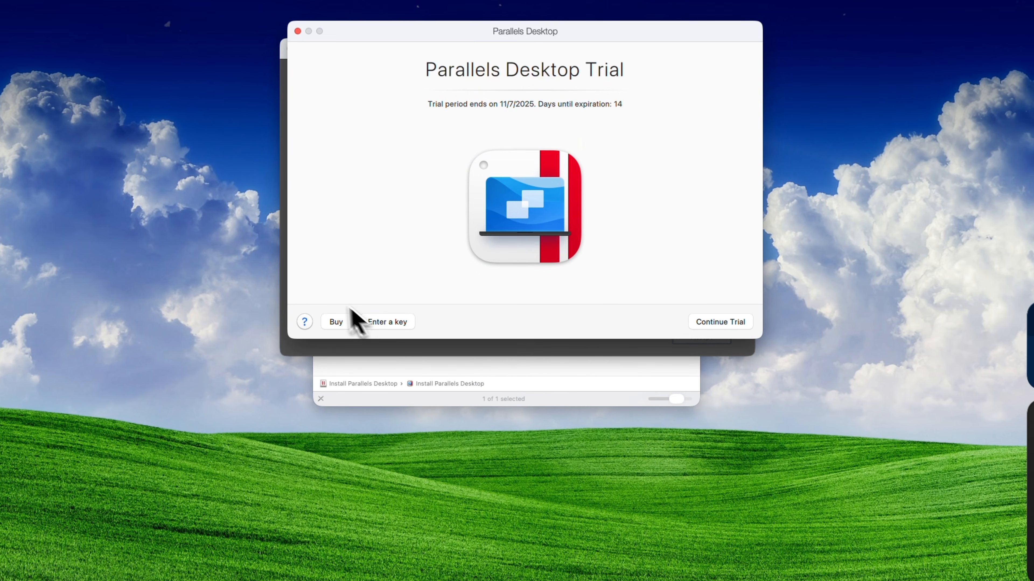
click(398, 328)
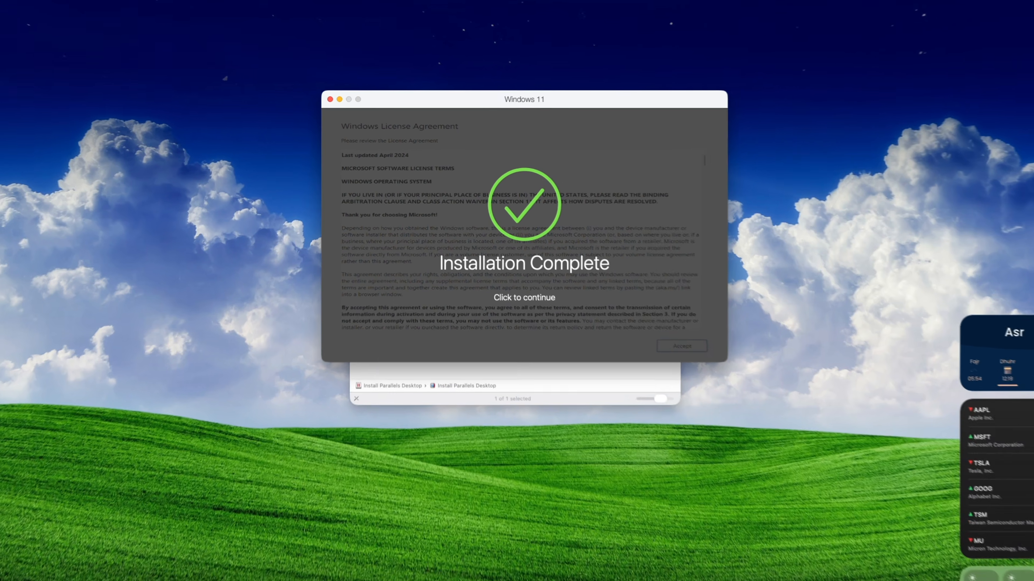
Accept the Windows License Agreement after installation and bring up the Windows 11 virtual machine's desktop.
click(503, 263)
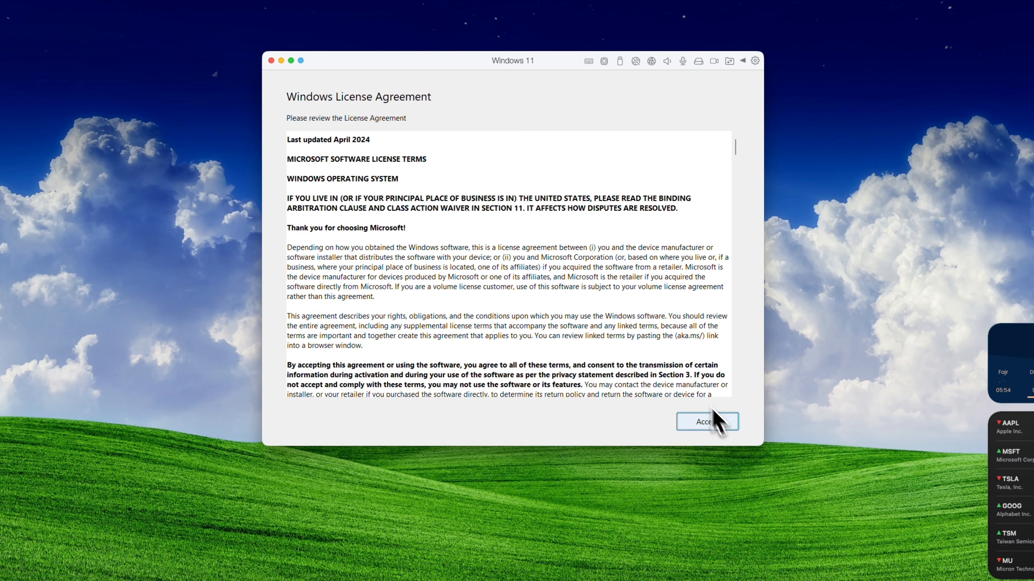
click(720, 422)
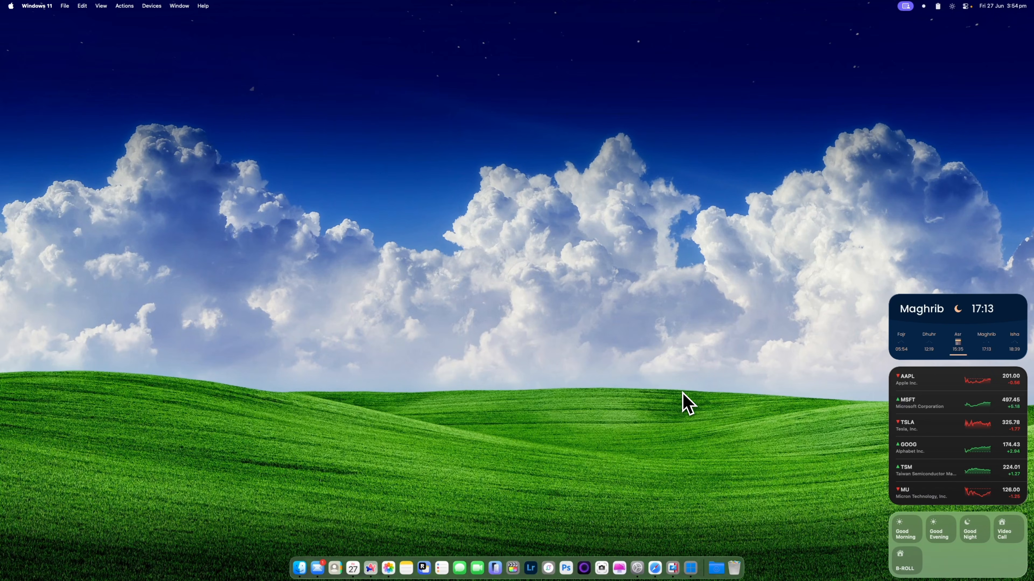
click(694, 567)
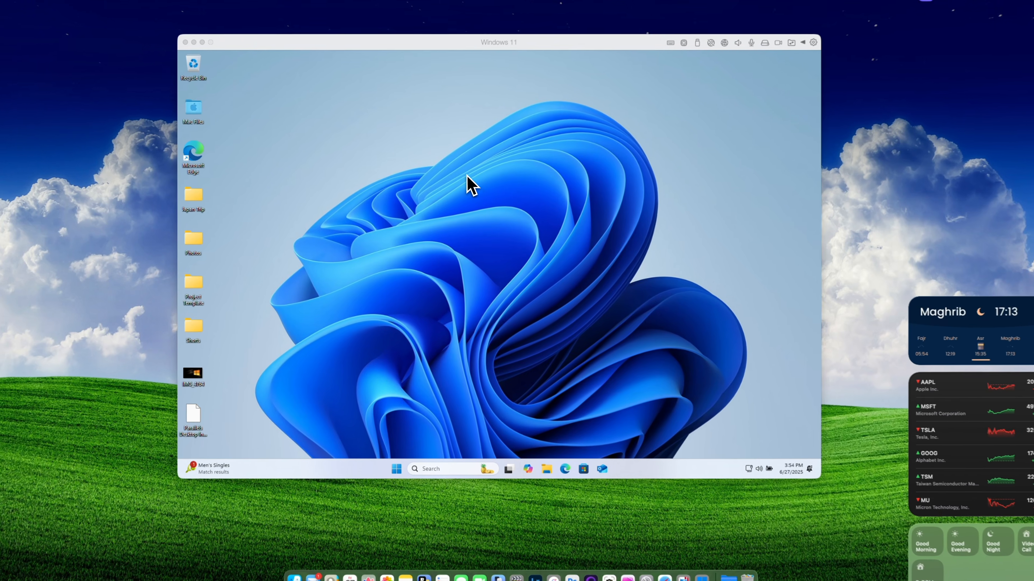
click(470, 188)
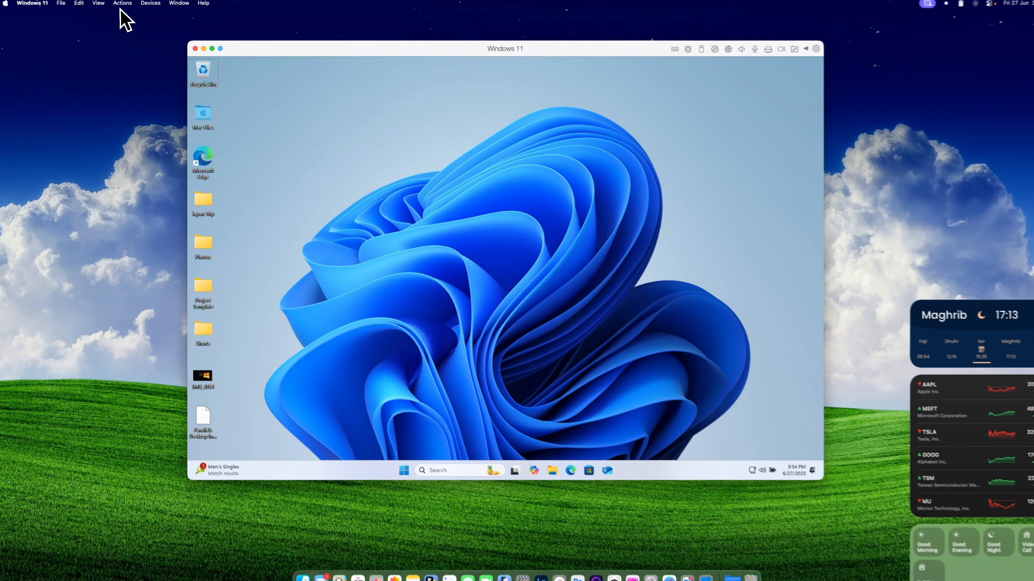
click(122, 4)
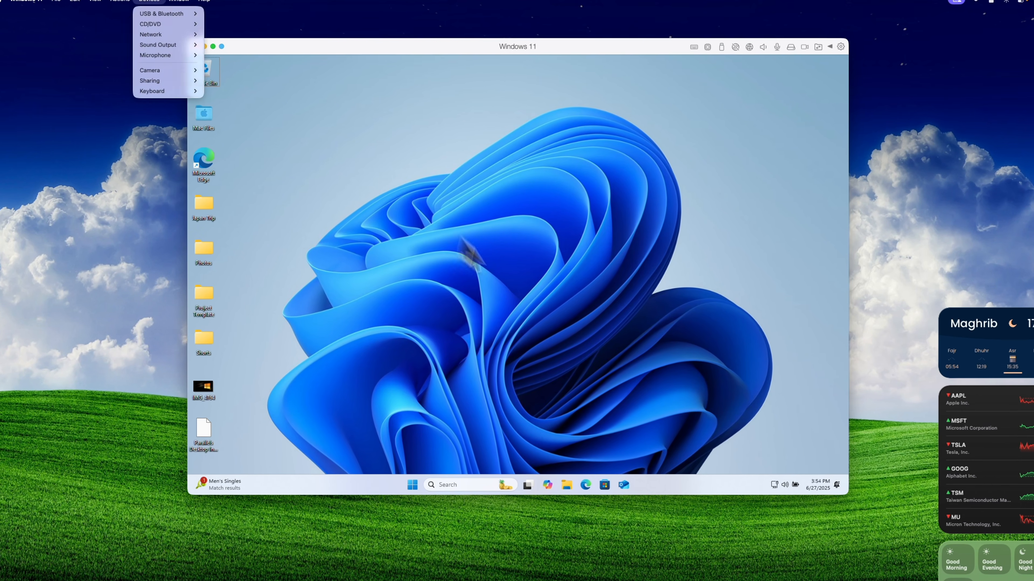
click(424, 208)
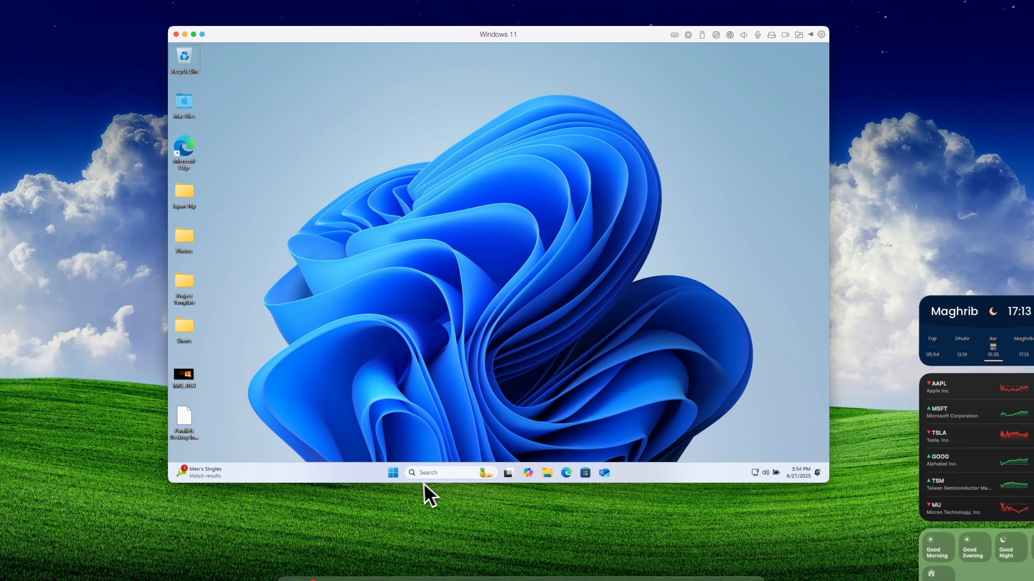
Open Paint inside the Windows 11 virtual machine and reposition its window within the Windows desktop.
click(393, 476)
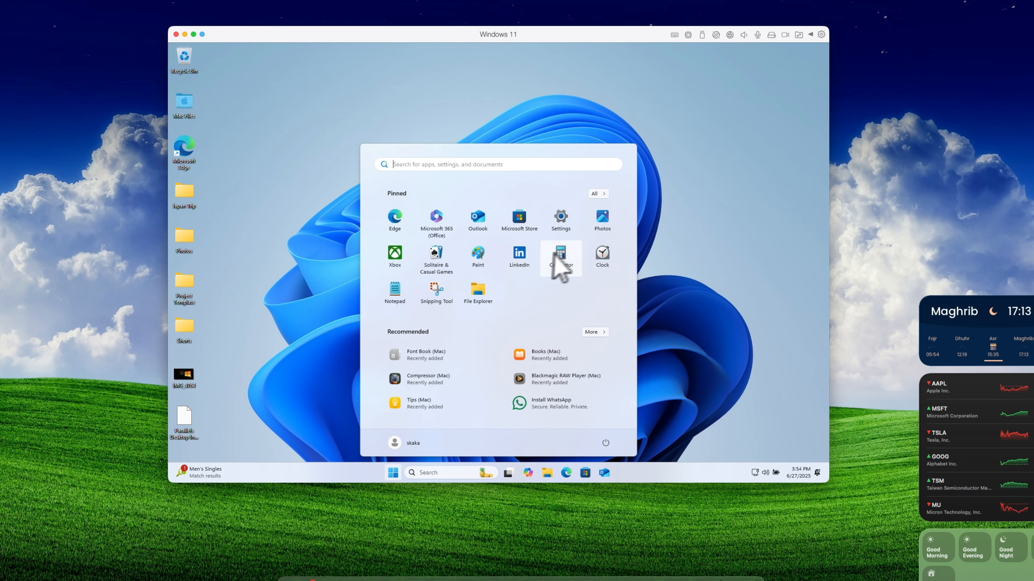
click(491, 269)
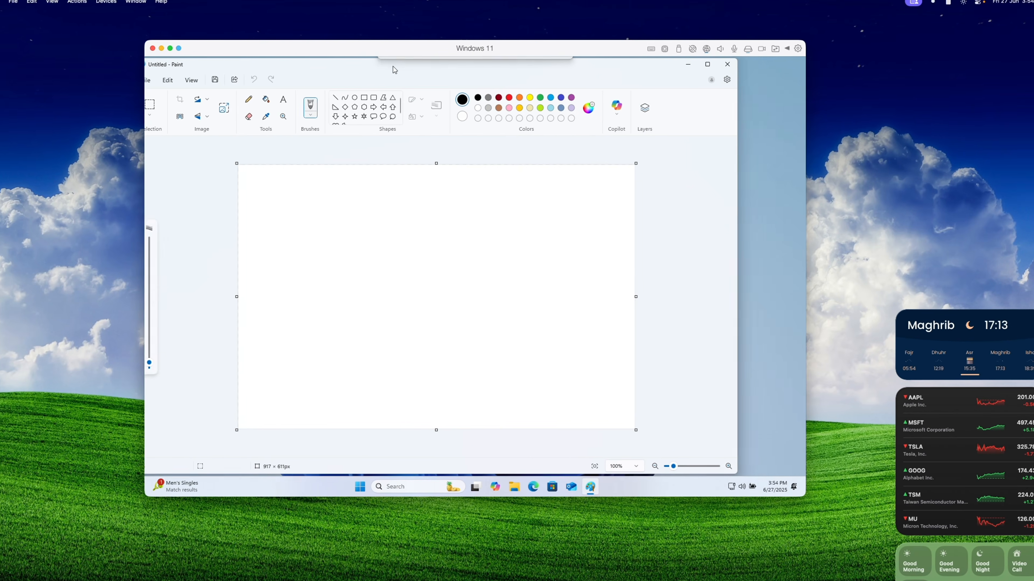
drag(436, 72, 422, 70)
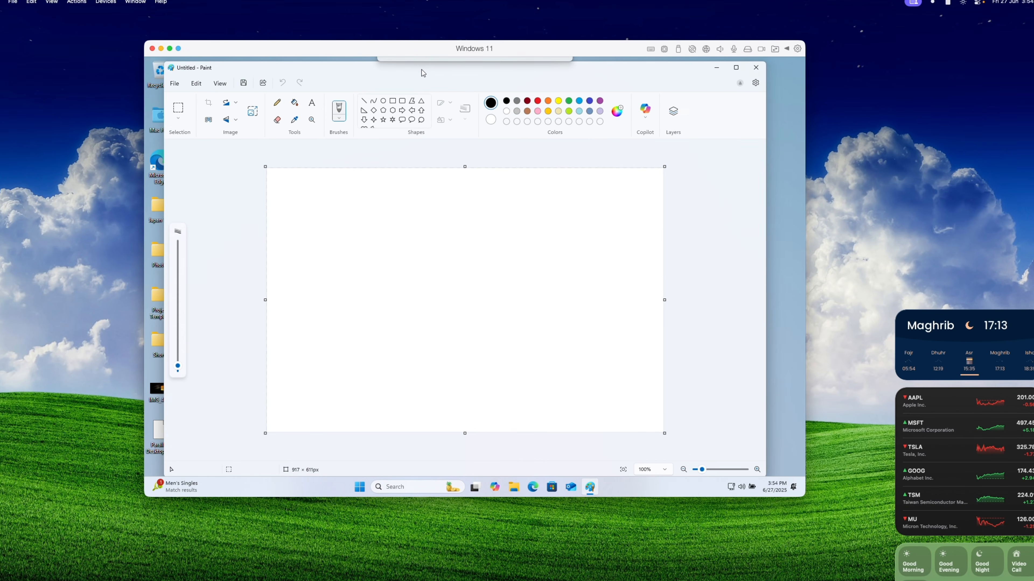
drag(583, 70, 582, 70)
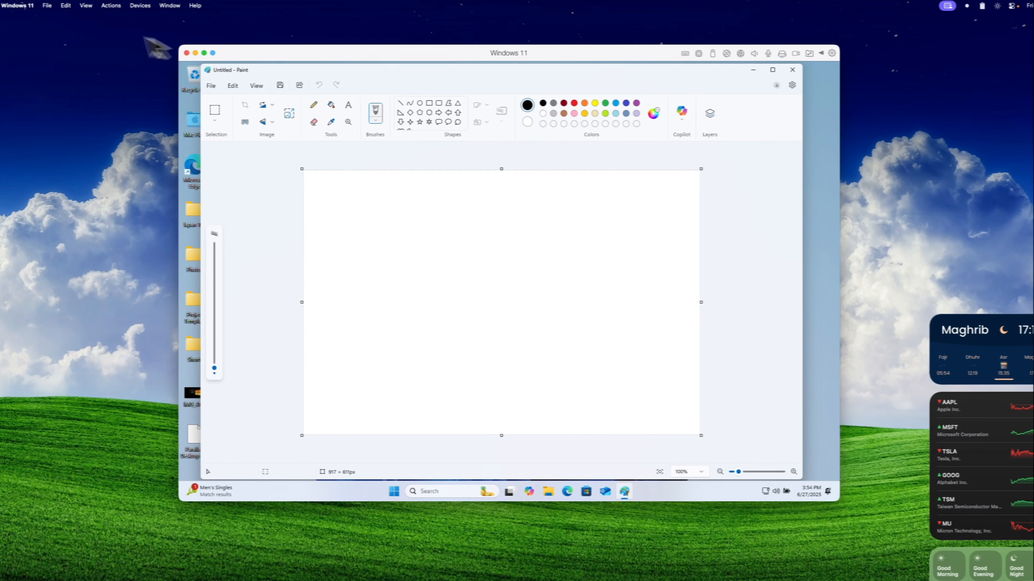
Switch Windows 11 to Coherence view and confirm using Coherence after going through its introduction.
click(103, 6)
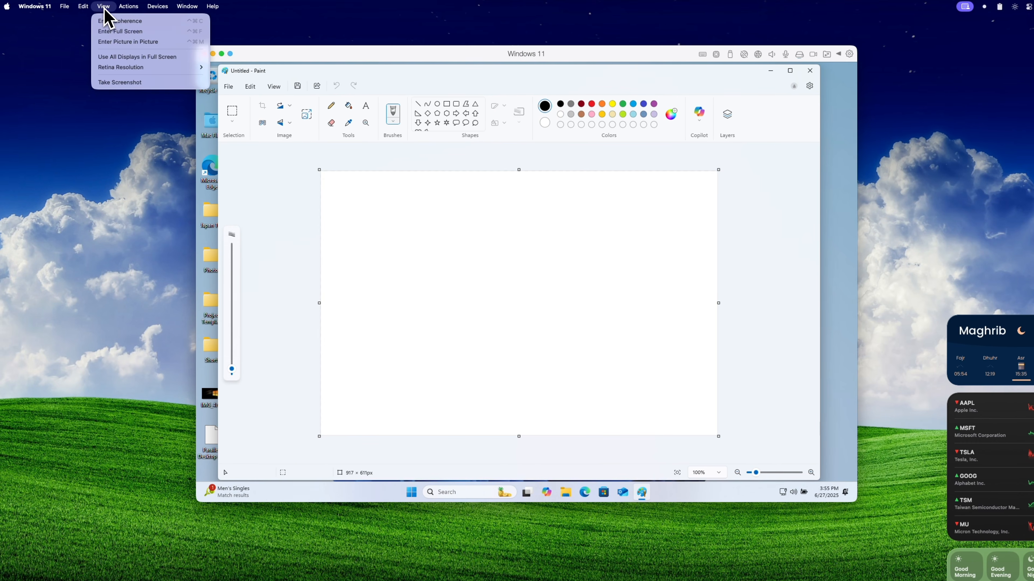
click(112, 21)
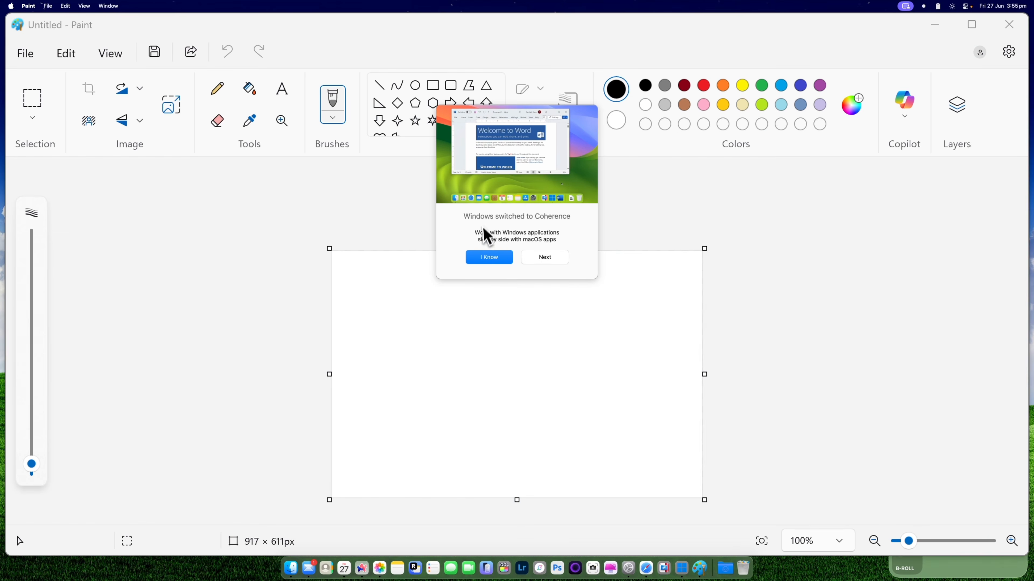
click(547, 258)
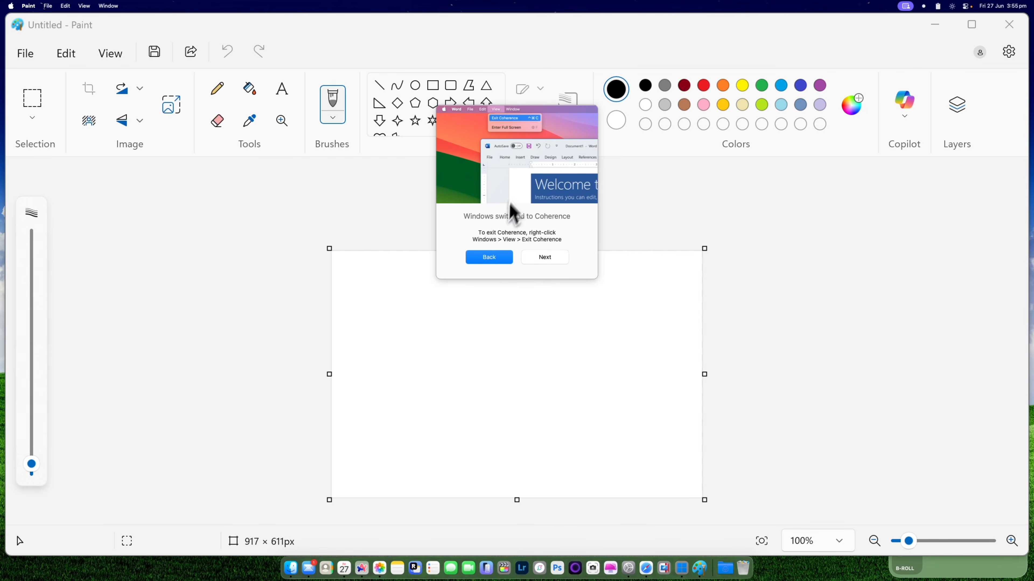
click(547, 261)
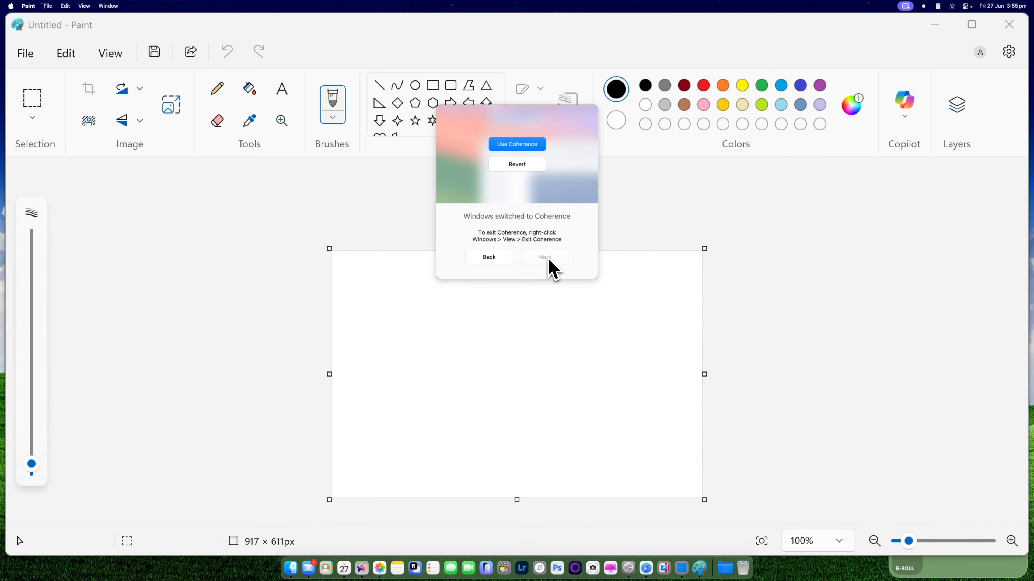
click(518, 145)
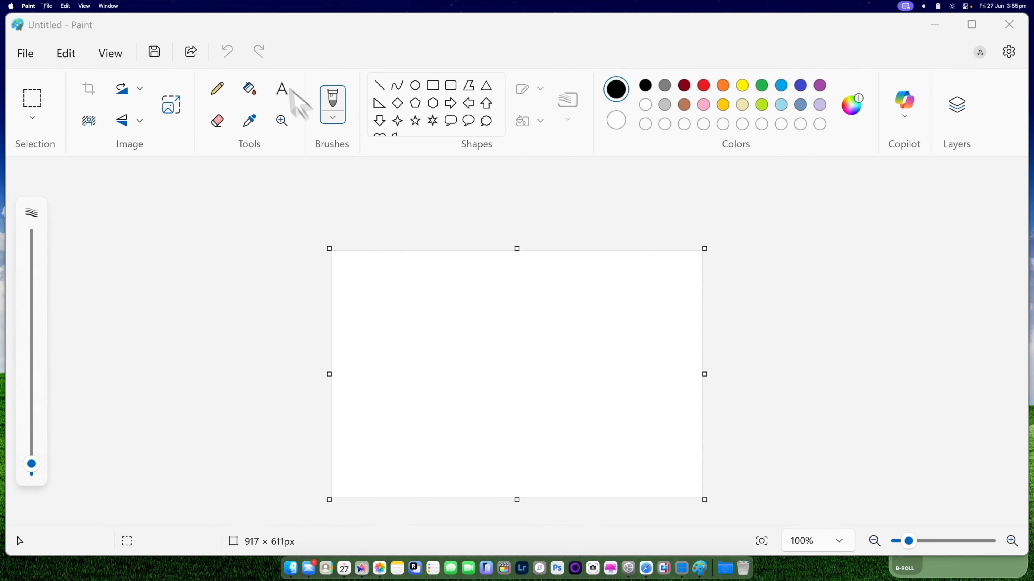
Shift the Paint window slightly on the Mac desktop, and minimize and restore it twice.
mouse_move(256, 30)
mouse_down()
mouse_move(390, 74)
mouse_move(346, 63)
mouse_move(122, 63)
mouse_move(5, 87)
mouse_move(434, 41)
mouse_move(318, 28)
mouse_move(266, 39)
mouse_up()
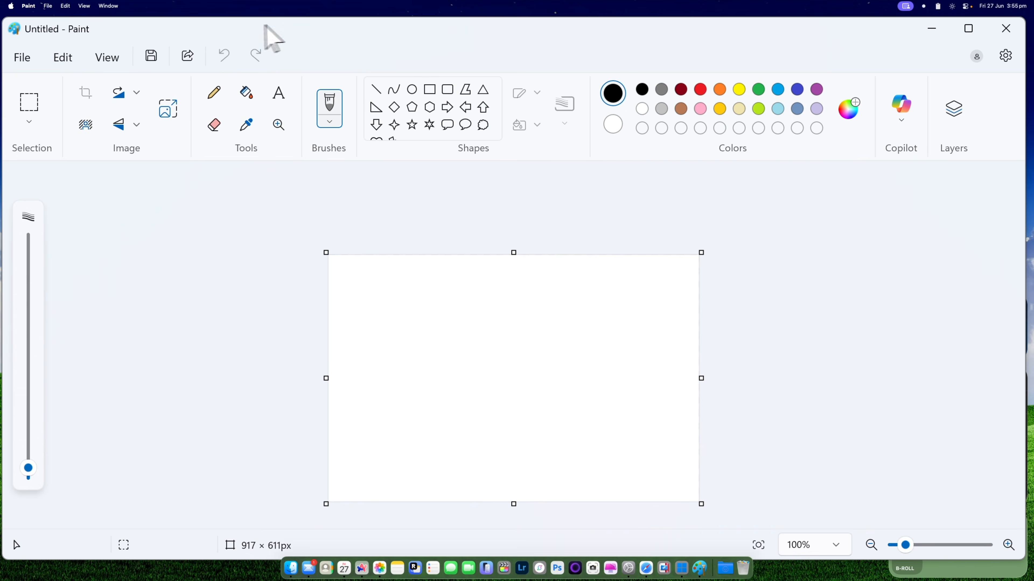
click(935, 29)
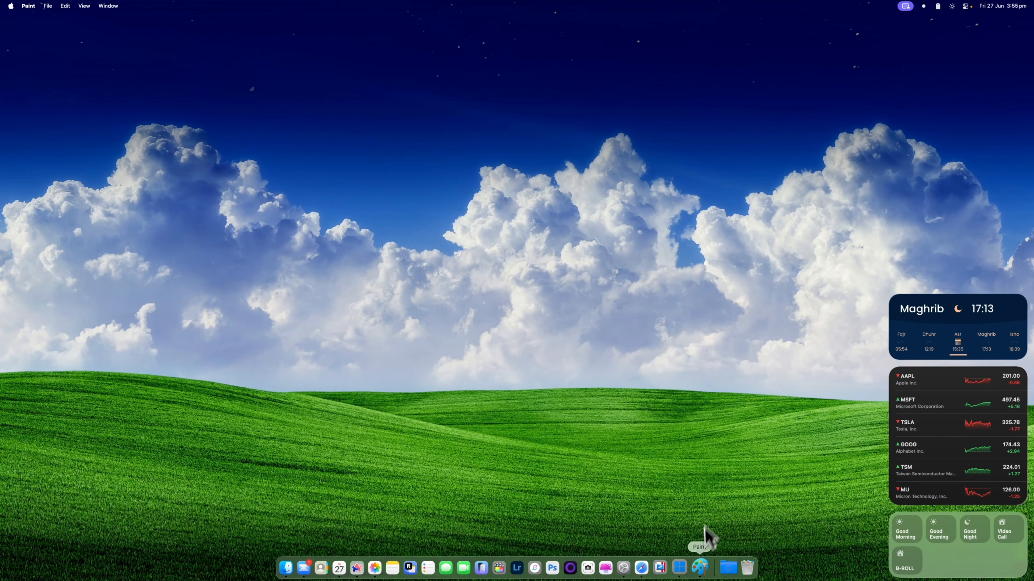
click(698, 566)
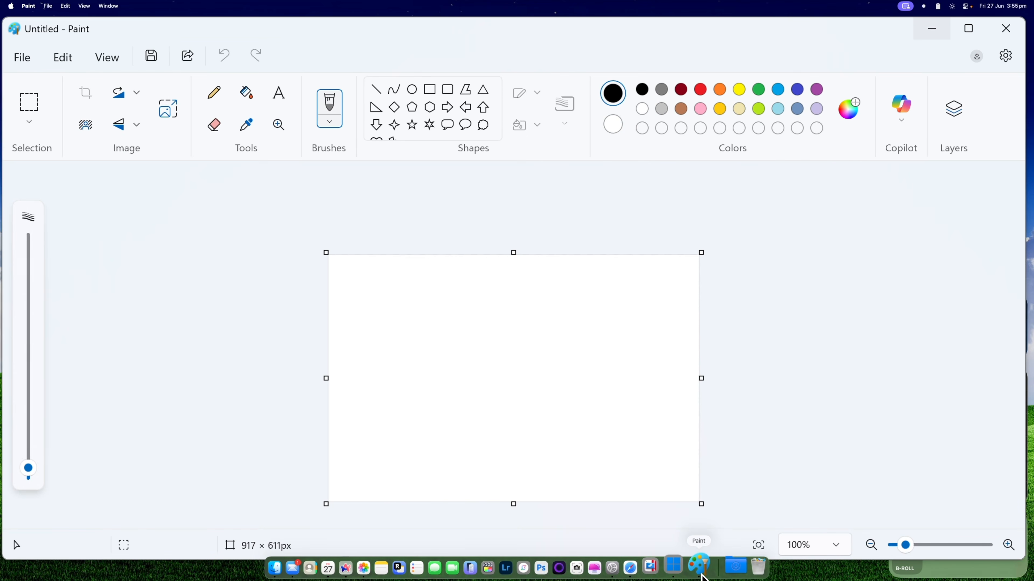
click(932, 30)
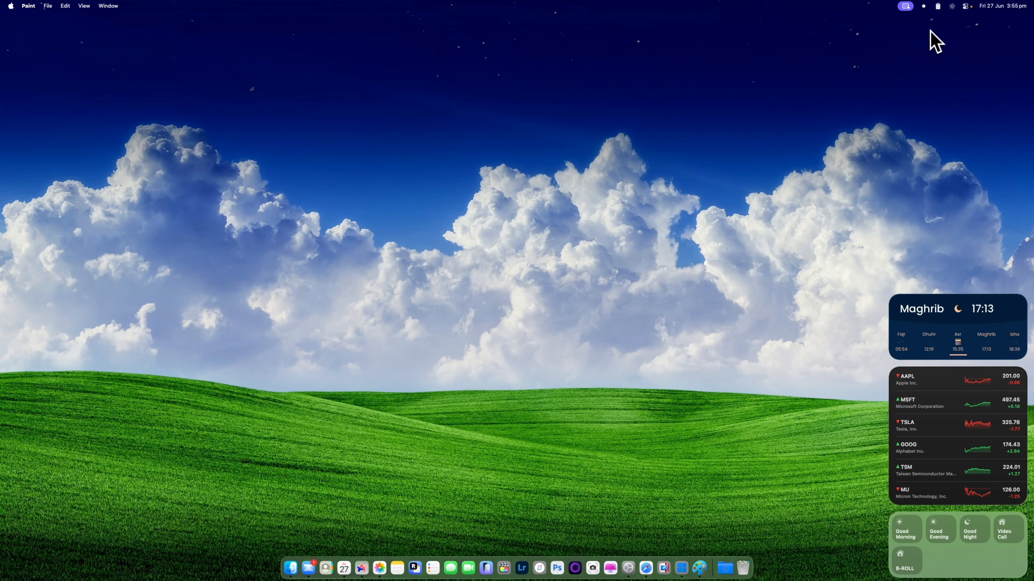
click(699, 566)
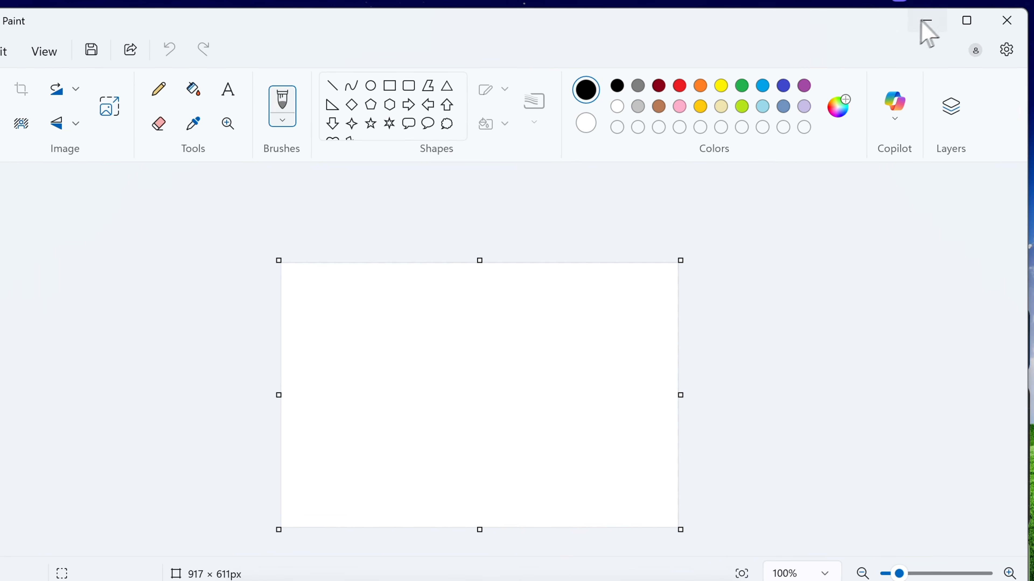
Minimize and restore Paint, exit Coherence view back to the Windows 11 window, and minimize Paint inside it.
click(922, 25)
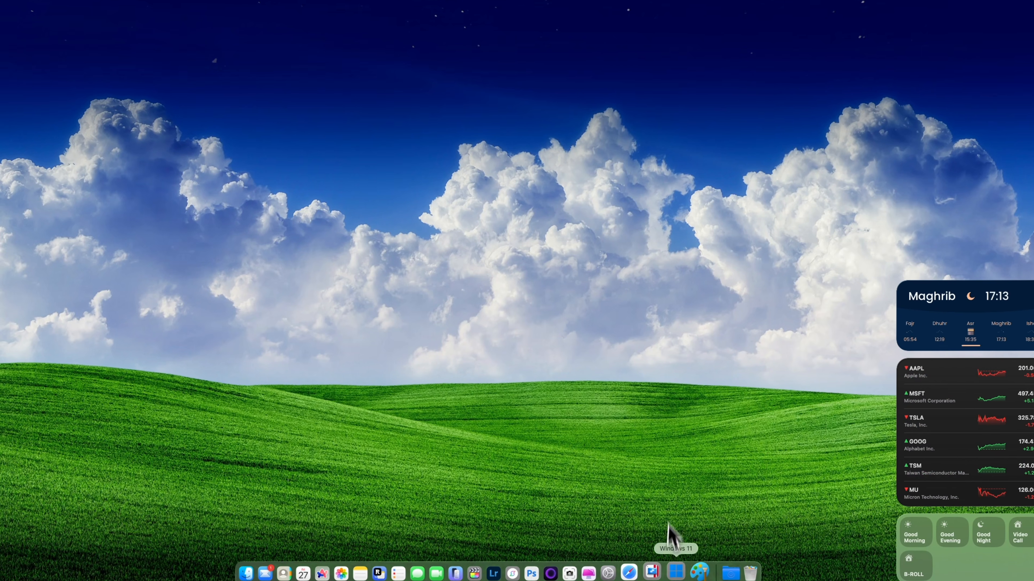
click(676, 570)
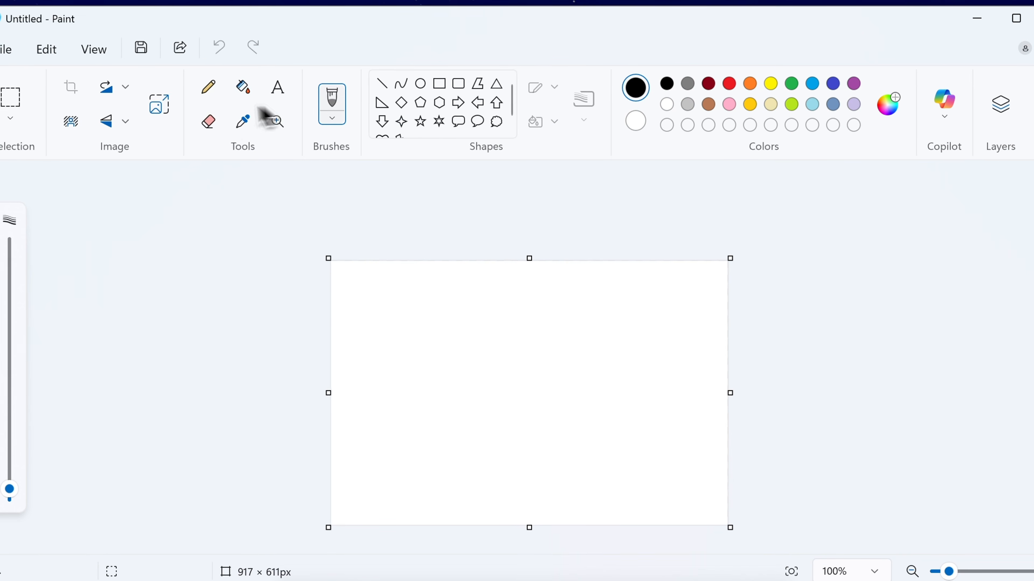
click(106, 5)
mouse_move(87, 6)
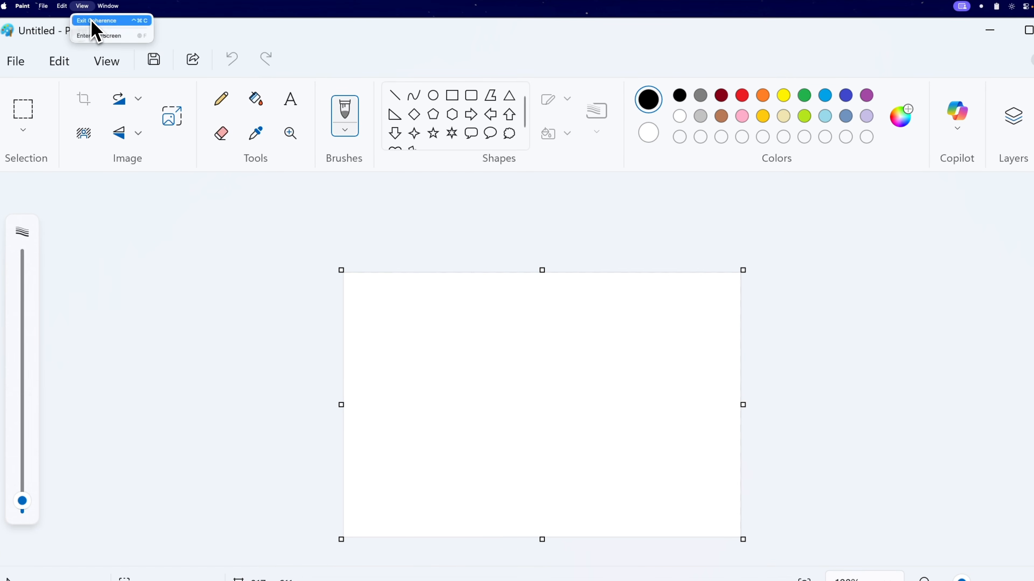
click(92, 21)
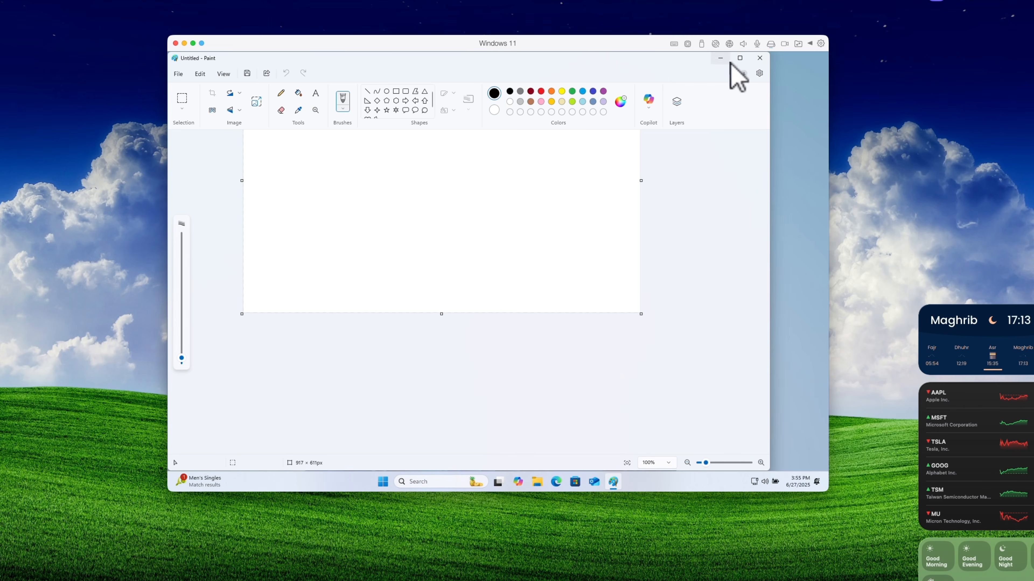
click(720, 58)
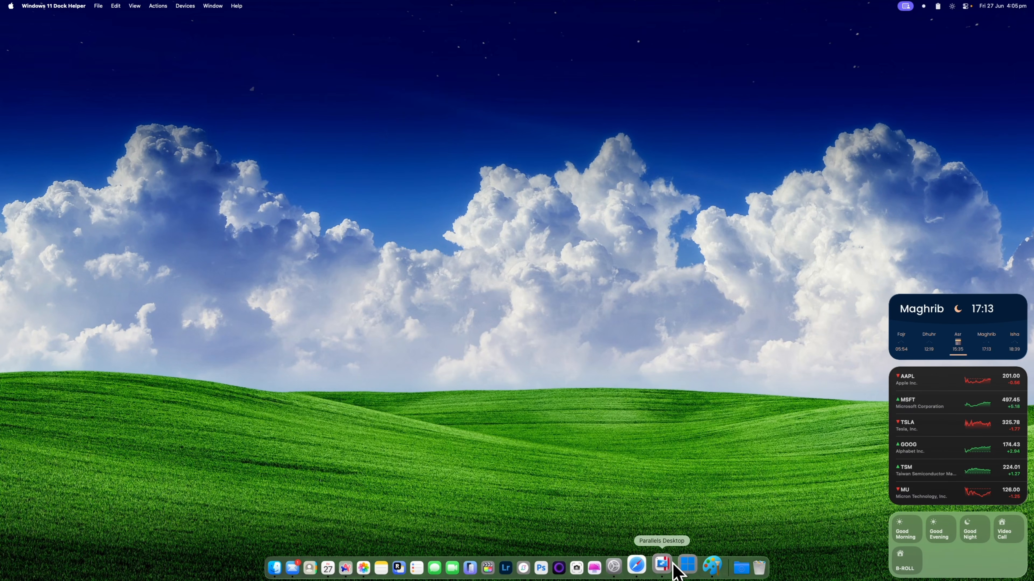
Open Outlook from the Windows Start menu on the Mac desktop and shift its window slightly.
click(687, 573)
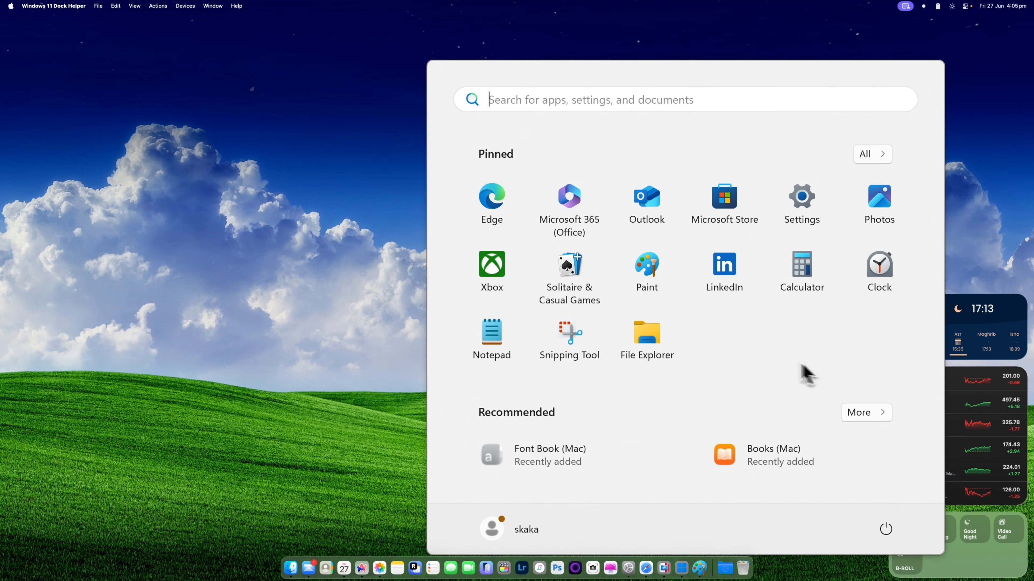
click(650, 208)
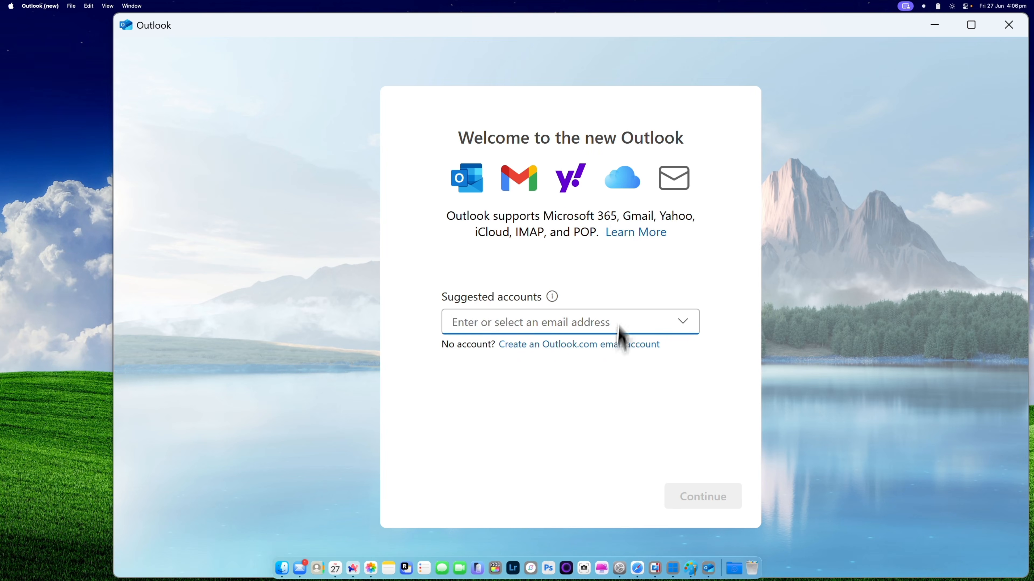
drag(234, 26, 192, 32)
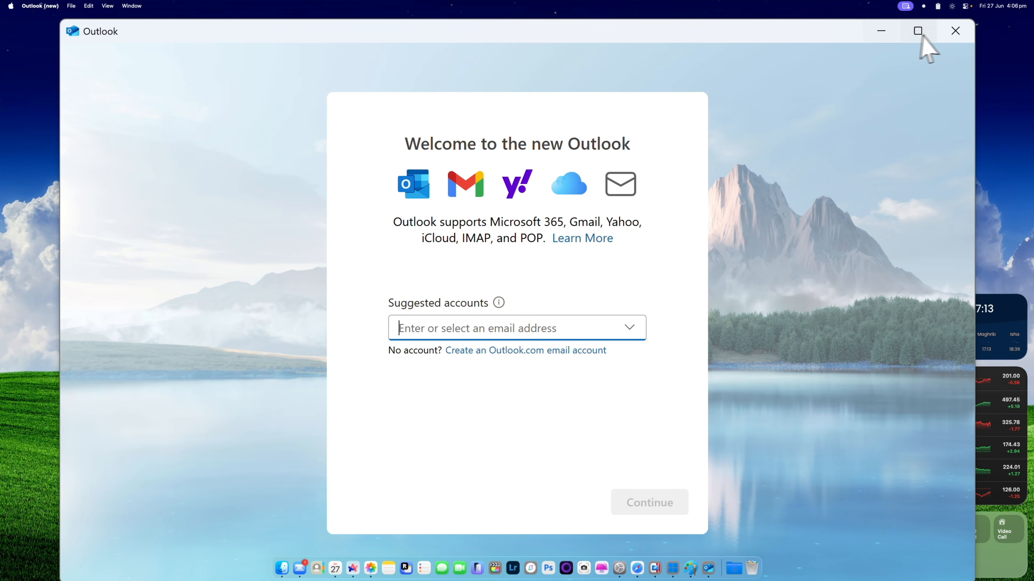
Minimize Outlook, then restore Paint on the Mac desktop and minimize it again.
click(881, 31)
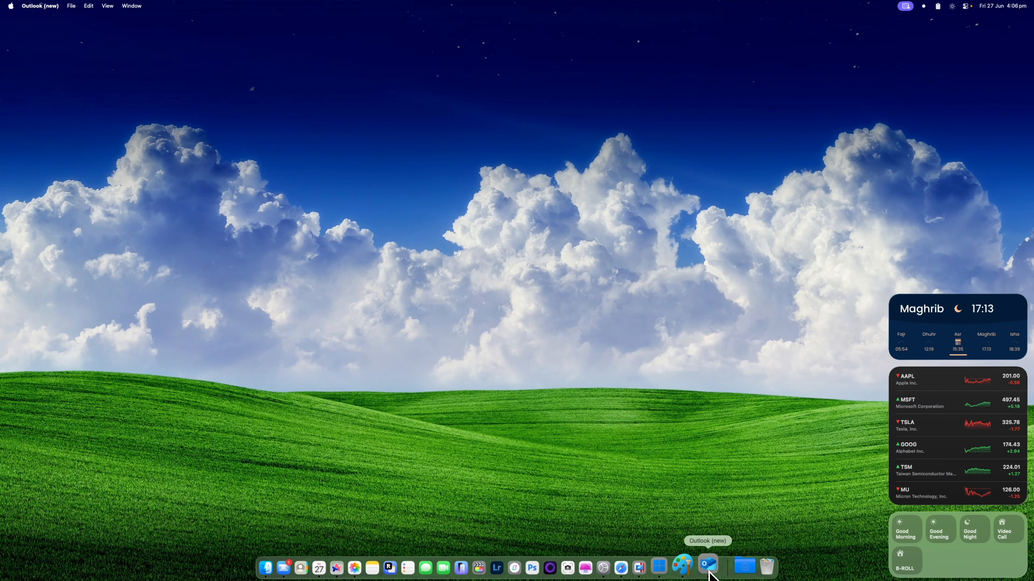
click(693, 576)
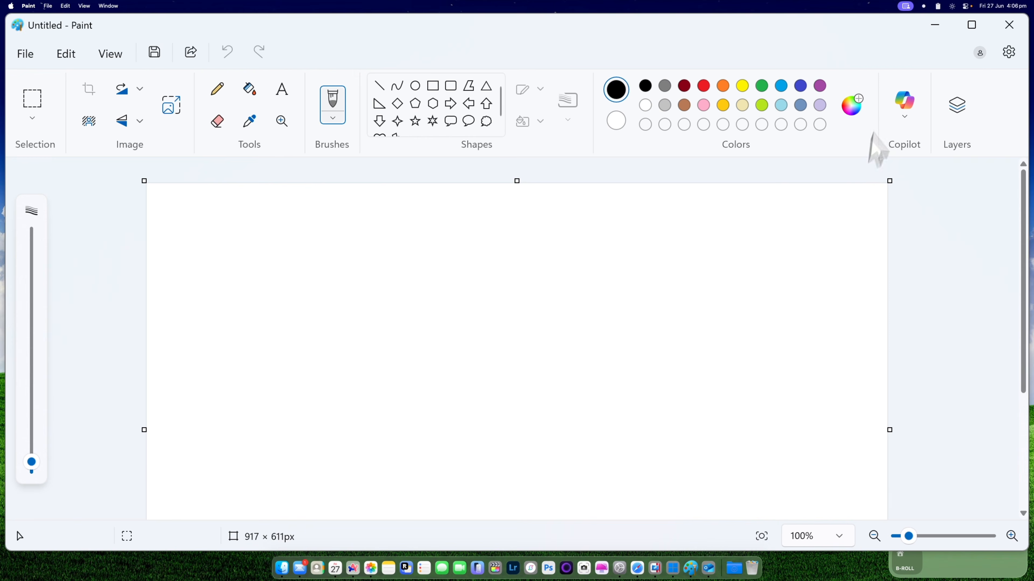
click(935, 23)
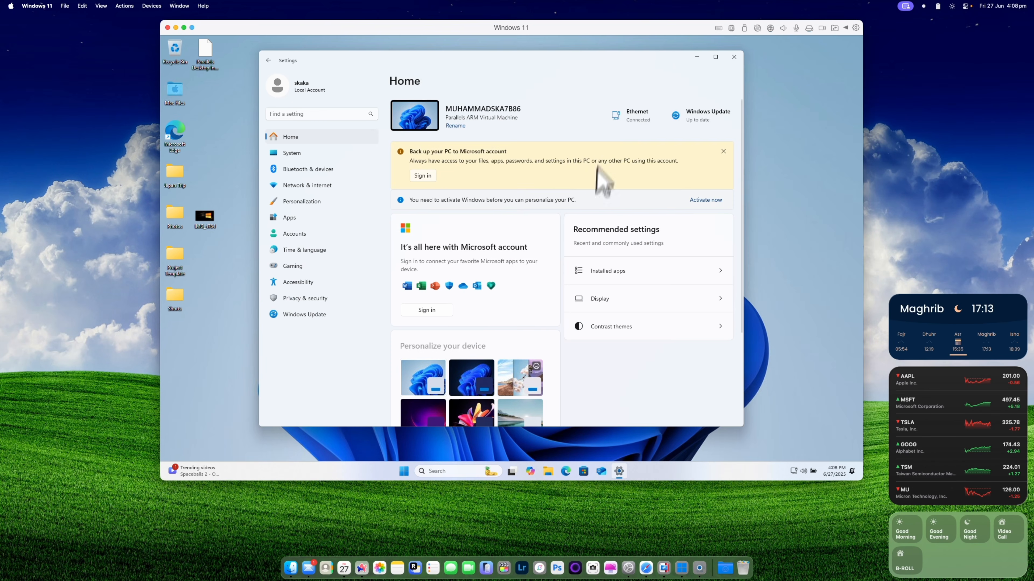
Minimize and restore Windows Settings in the virtual machine, and look through its System and Personalization pages.
click(694, 59)
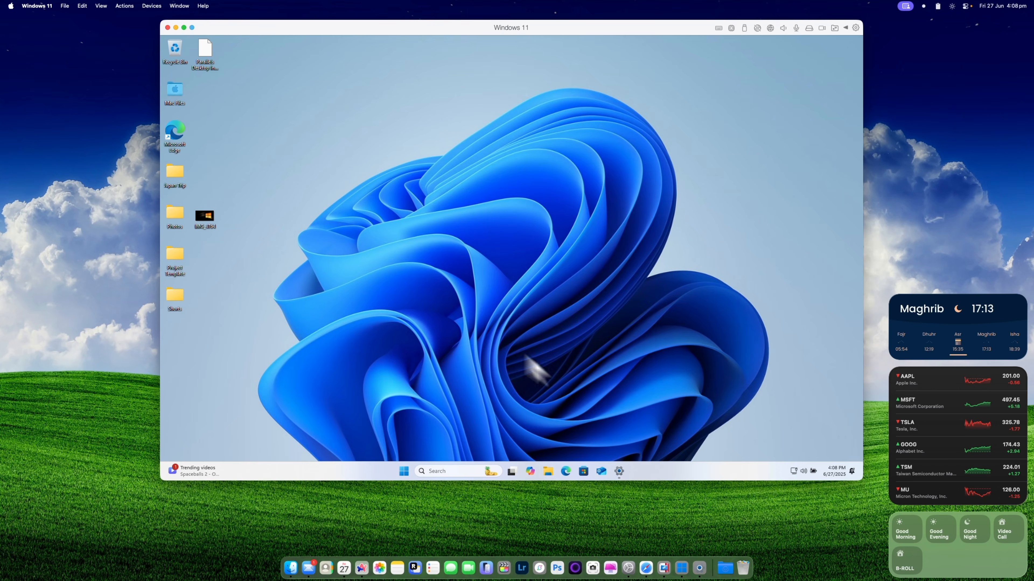
click(619, 471)
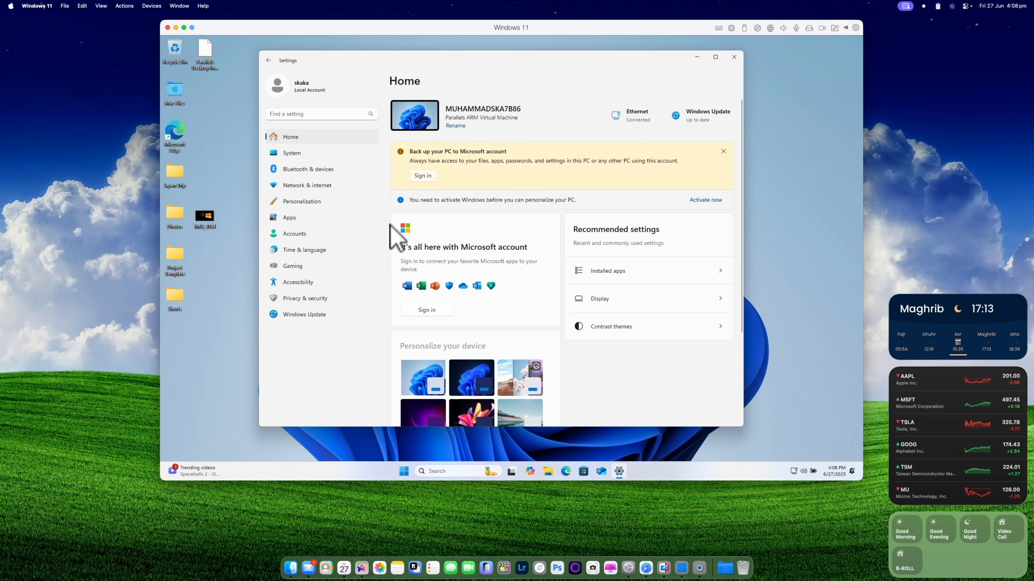
click(312, 156)
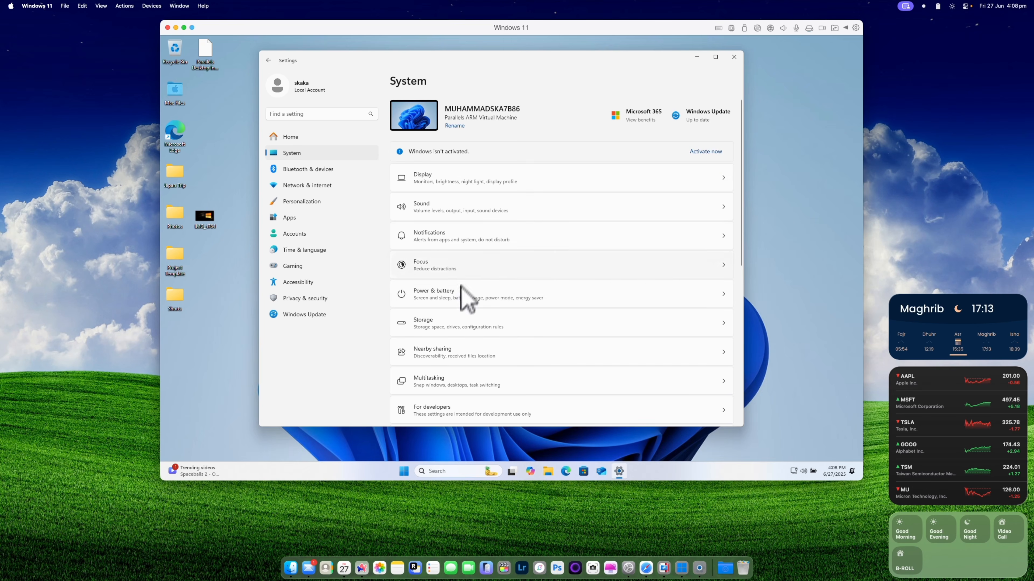
click(321, 201)
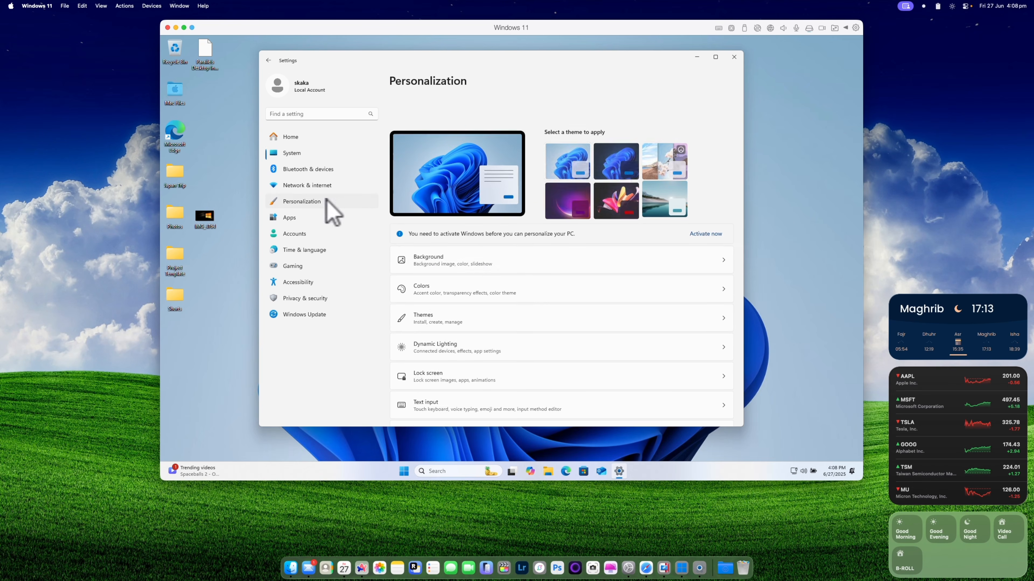
click(473, 231)
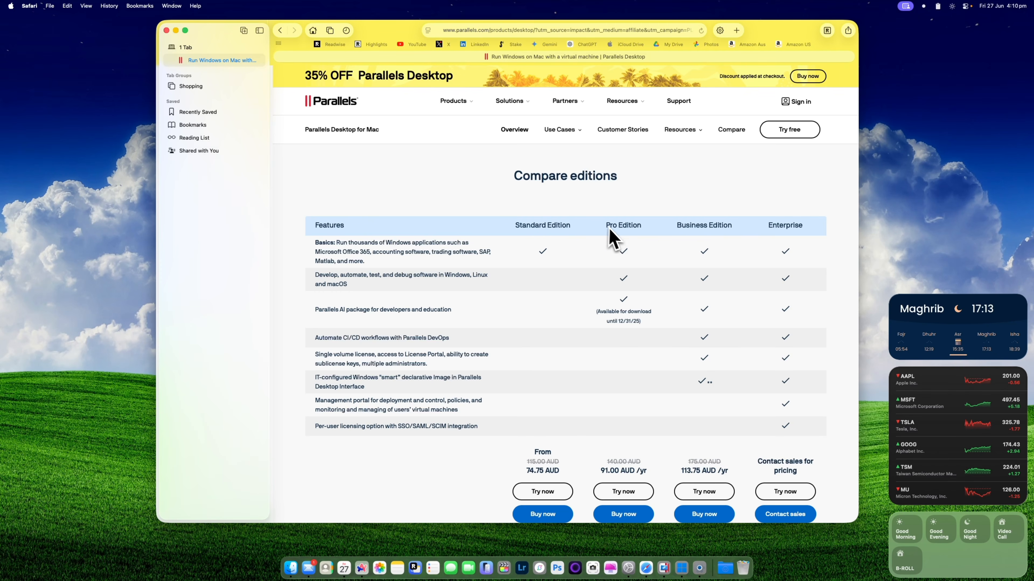
In Safari, examine the features and prices of the Parallels Desktop editions in the Compare editions section.
scroll(616, 347, down, 5)
click(570, 317)
scroll(572, 322, down, 2)
scroll(570, 323, up, 7)
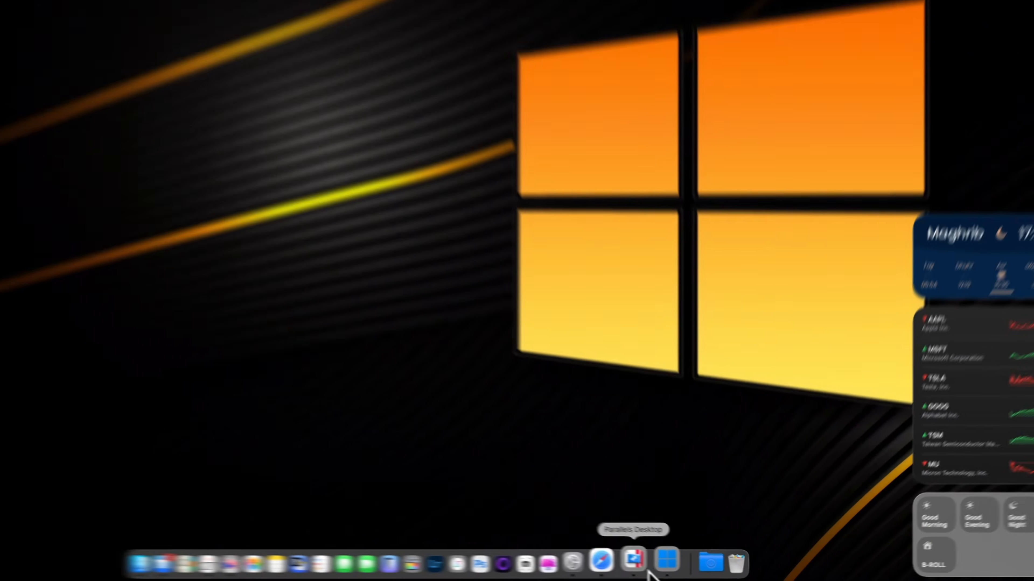
Bring up the Windows 11 virtual machine's desktop from the Mac desktop.
click(673, 567)
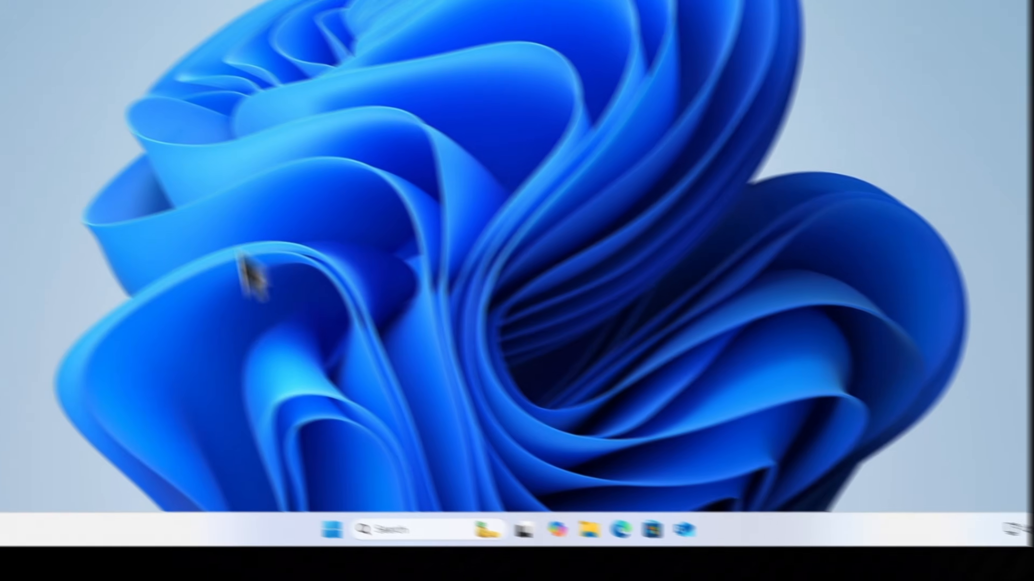